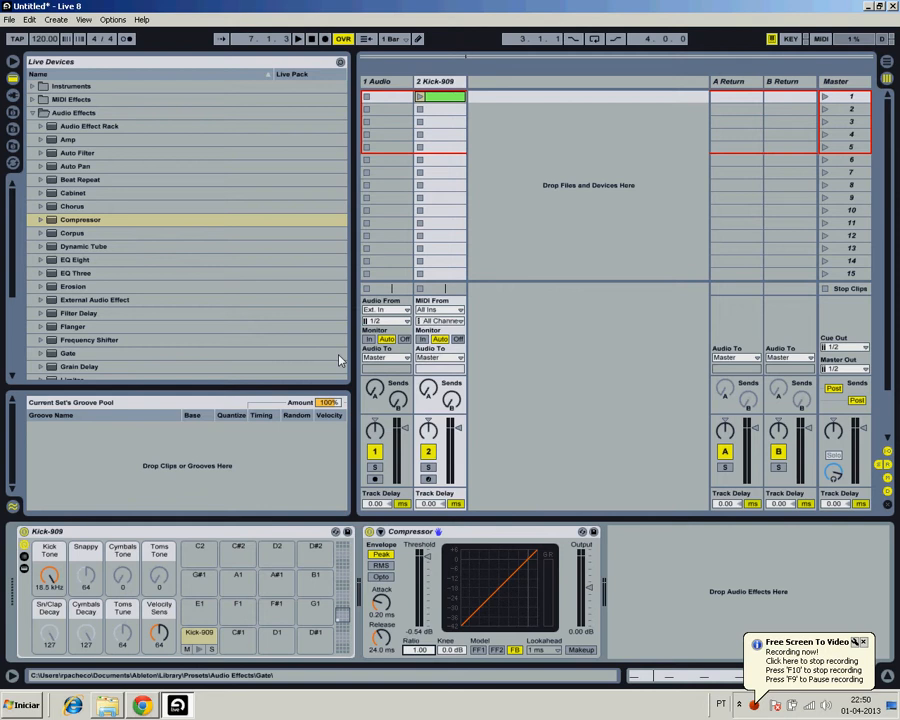
Set the Compressor's threshold to -16.9 dB and its ratio to 1.22 on the Kick-909 track.
click(530, 532)
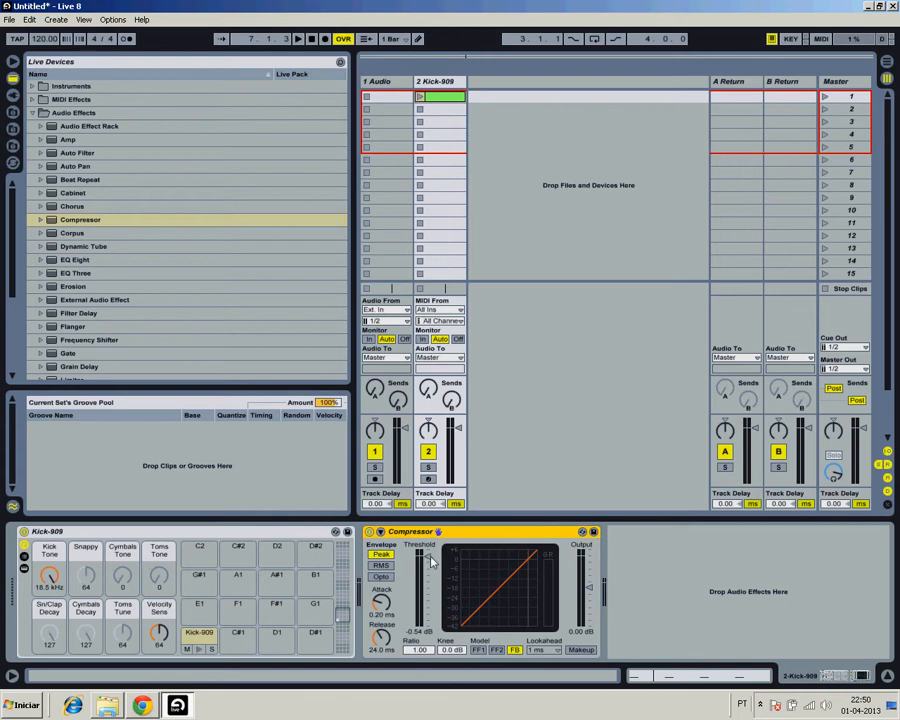
drag(430, 563, 430, 576)
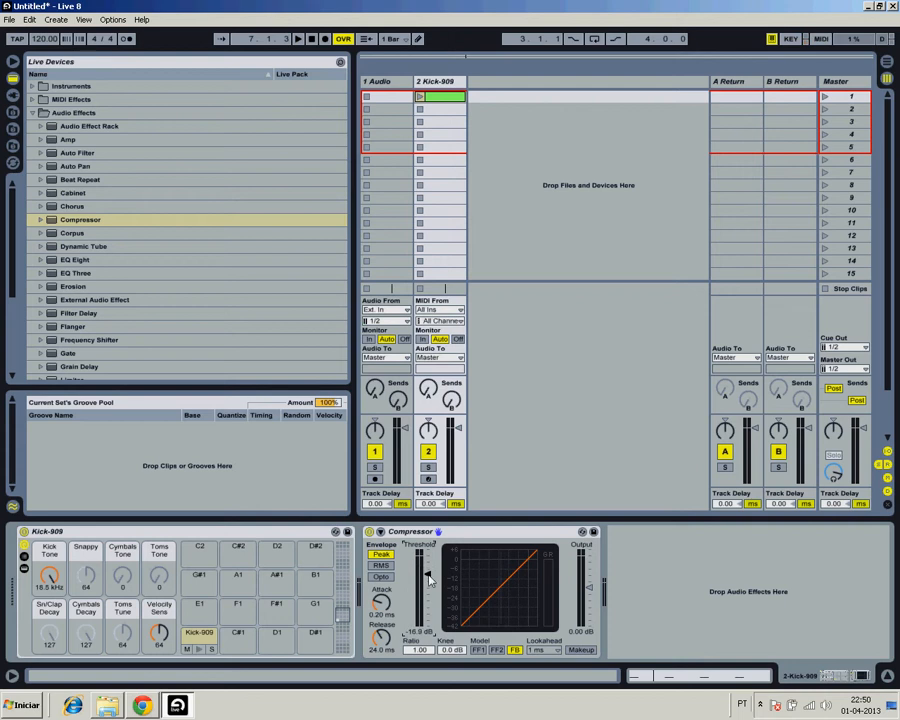
drag(422, 651, 422, 636)
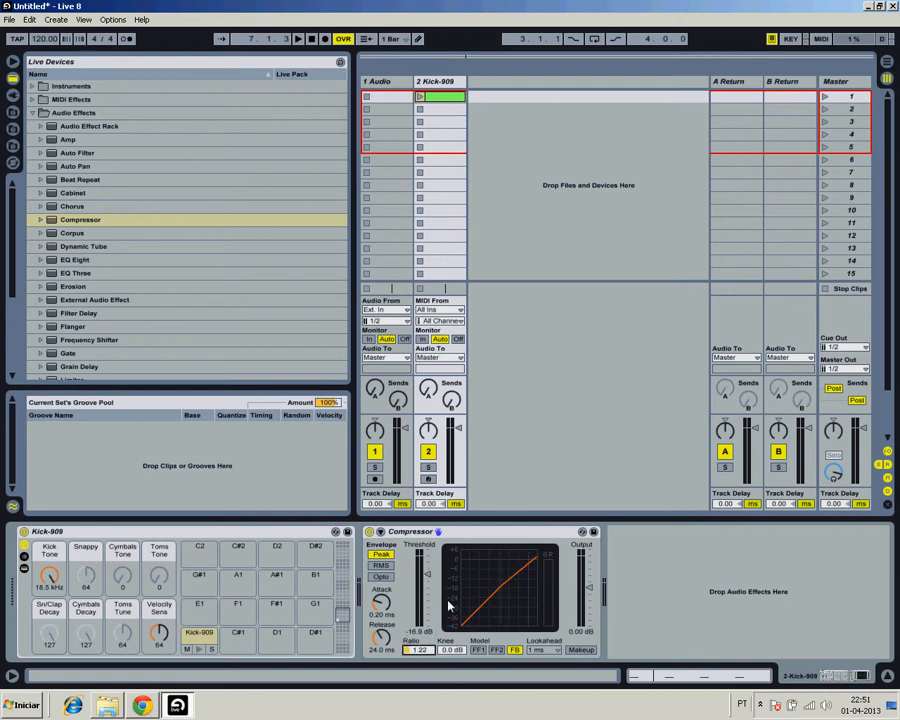
Raise the Compressor's threshold to -7.07 dB and increase the ratio to 2.51.
drag(428, 577, 428, 570)
drag(419, 650, 419, 632)
drag(428, 569, 428, 563)
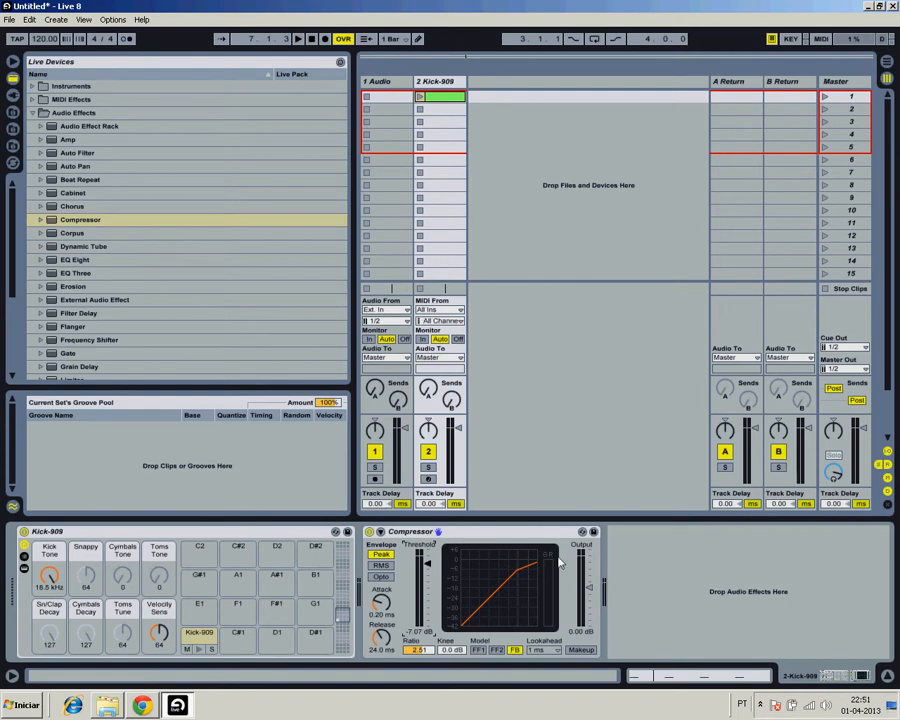
Reduce the compression ratio to 1.41 and lower the threshold to -16.9 dB.
drag(416, 654, 419, 656)
click(419, 649)
drag(427, 578, 421, 688)
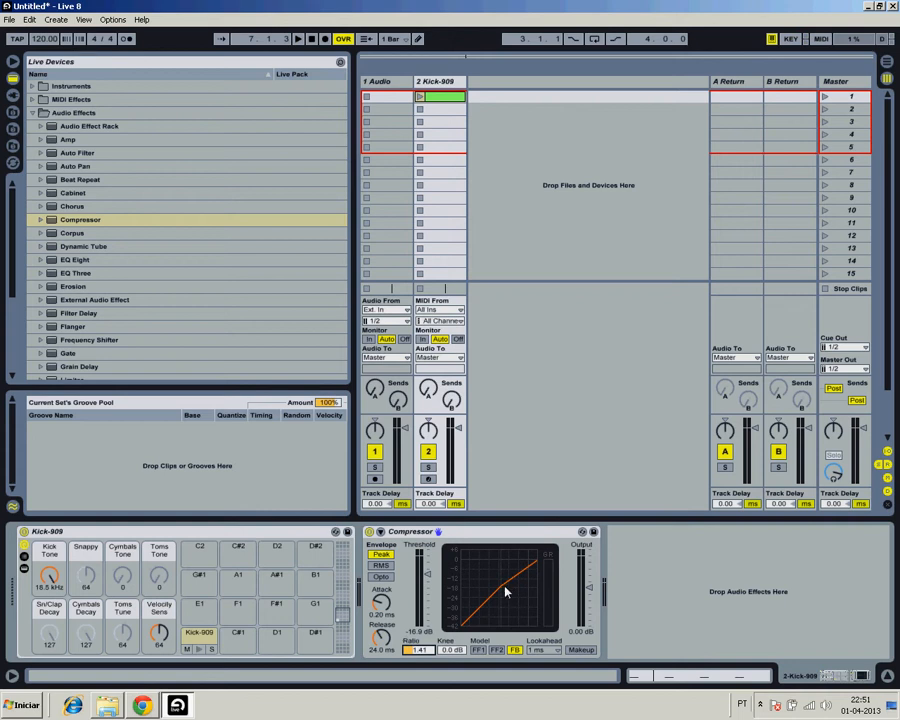
Set the compression ratio to 4.57 and try the RMS envelope mode before returning to Peak.
drag(413, 649, 413, 560)
drag(380, 604, 382, 606)
drag(418, 650, 418, 684)
click(386, 566)
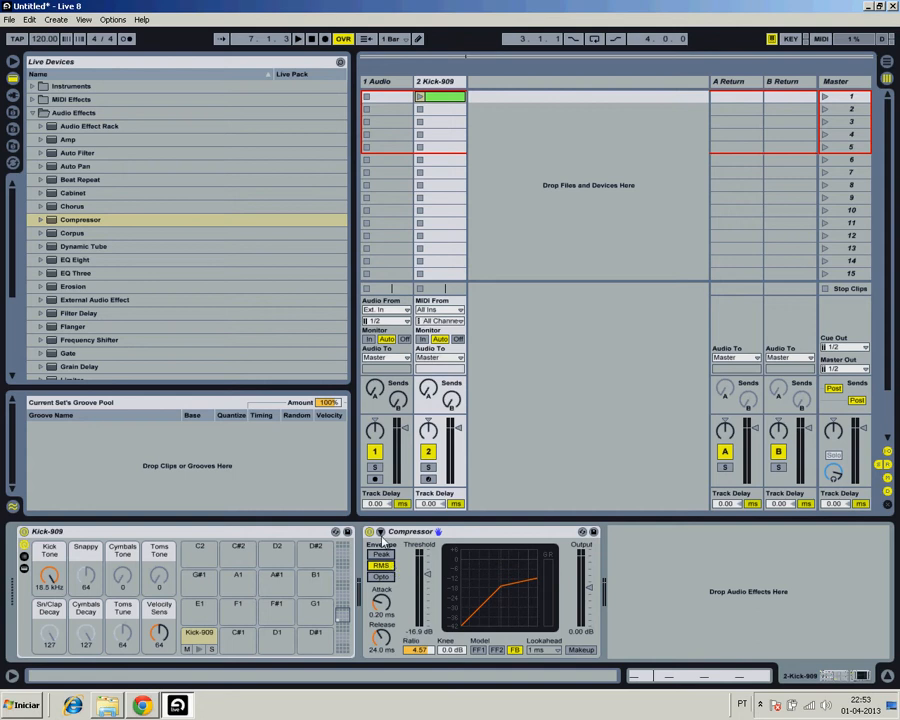
click(386, 555)
Sweep the Compressor's knee up and down, ending with a soft knee of 18 dB.
click(449, 651)
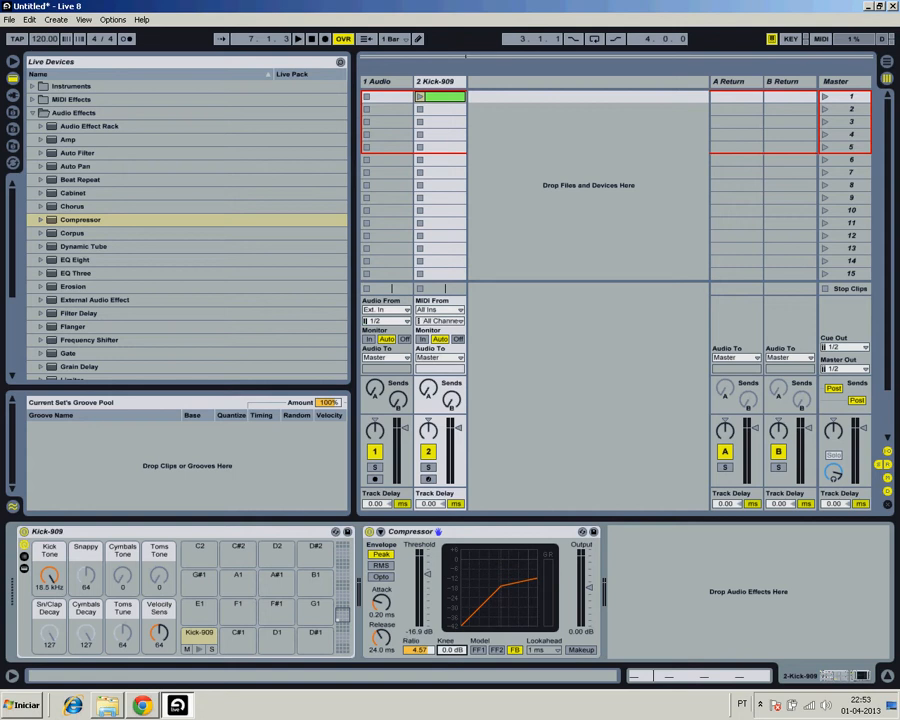
drag(449, 651, 449, 560)
drag(449, 560, 449, 651)
drag(452, 651, 452, 612)
Try the FF1 and FF2 compression models and end on the FB model.
click(478, 650)
click(497, 650)
click(515, 651)
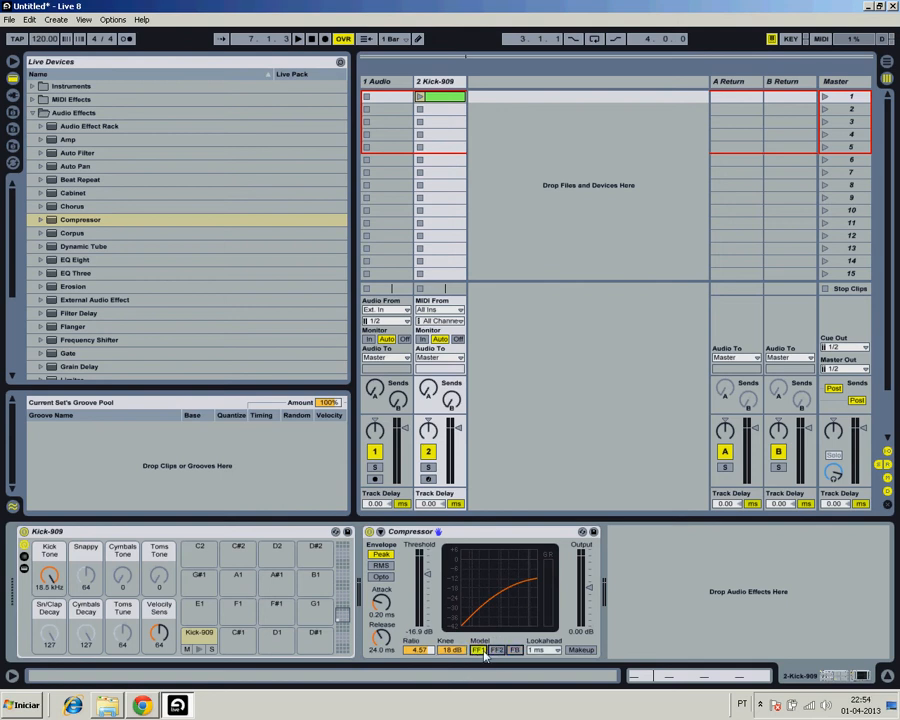
click(515, 649)
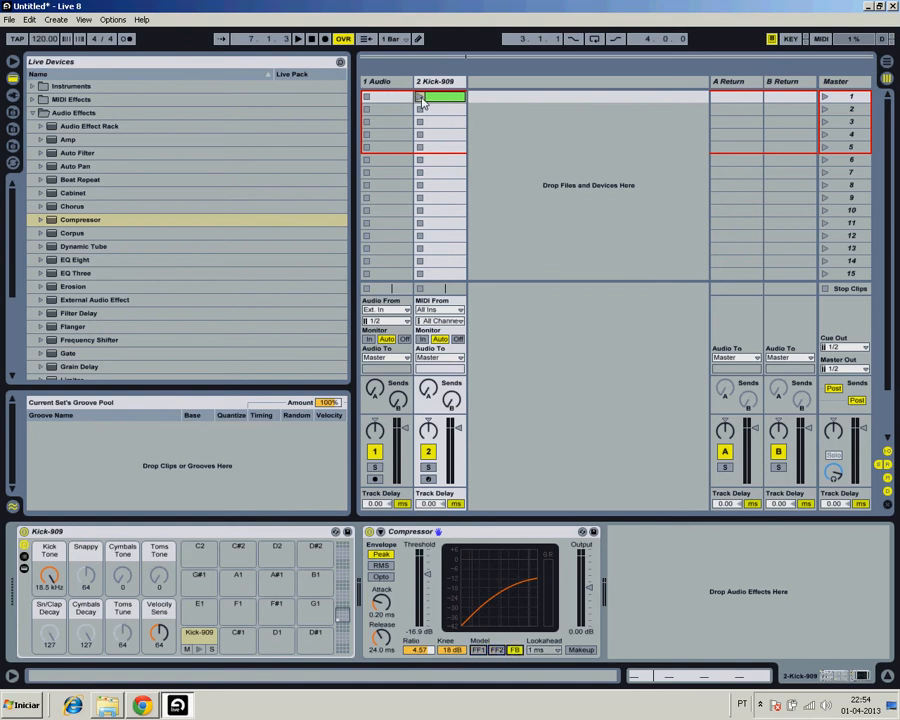
Neutralize the compression by raising the threshold to 5.35 dB and setting the ratio to 1.00.
drag(428, 575, 428, 551)
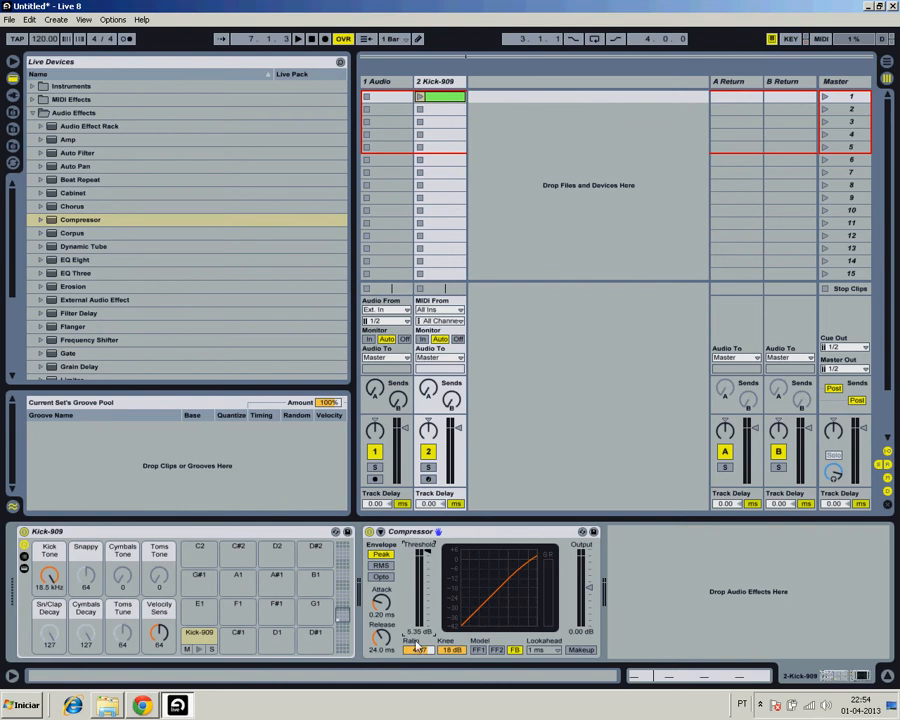
drag(416, 652, 416, 645)
drag(408, 649, 408, 688)
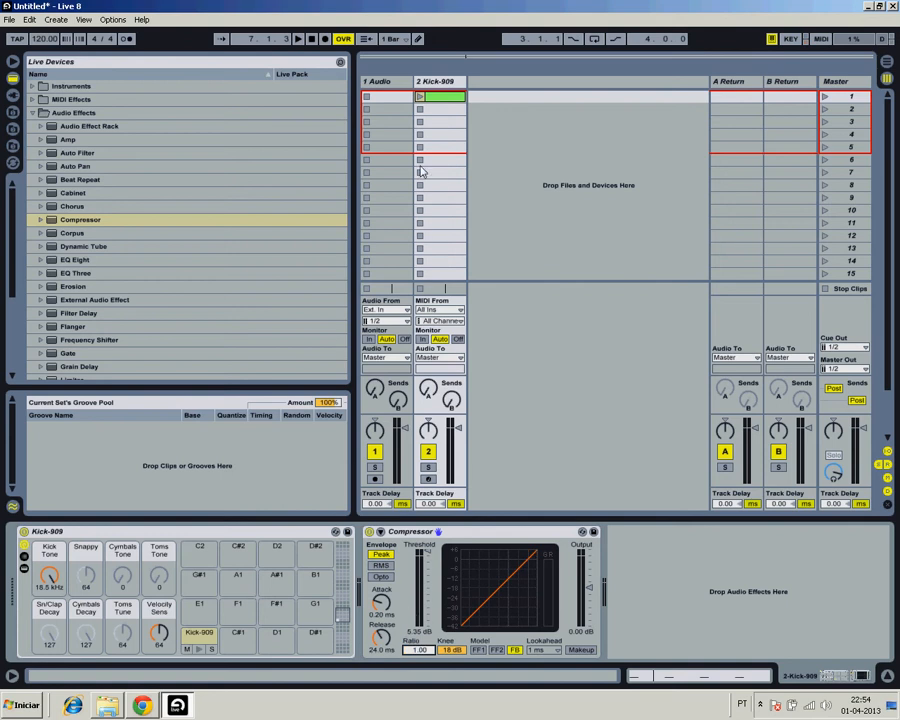
Launch the Kick-909 clip and set the Compressor's ratio to 12.8 and knee to 0.0 dB during playback.
click(420, 98)
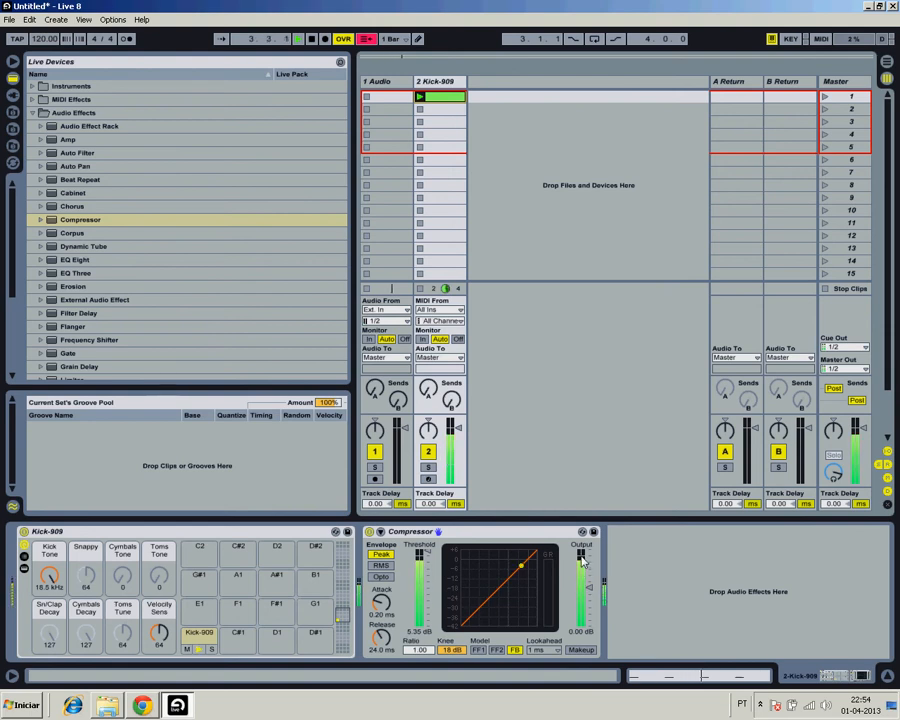
drag(420, 652, 420, 570)
drag(459, 652, 459, 710)
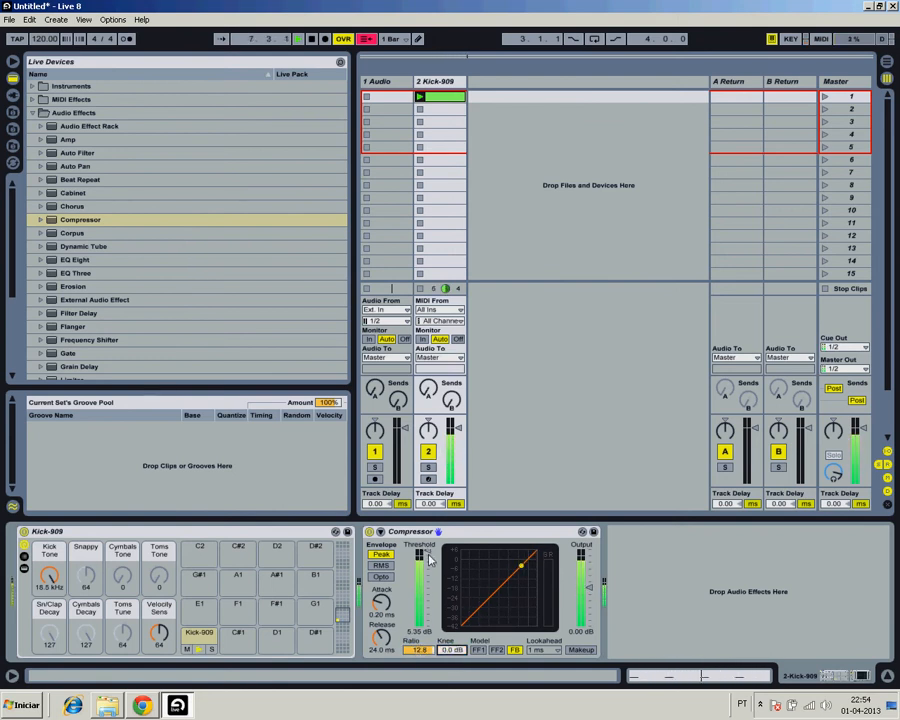
Lower the threshold to -39.1 dB for heavy compression of the playing kick, and raise it back to -16.2 dB.
drag(428, 552, 428, 588)
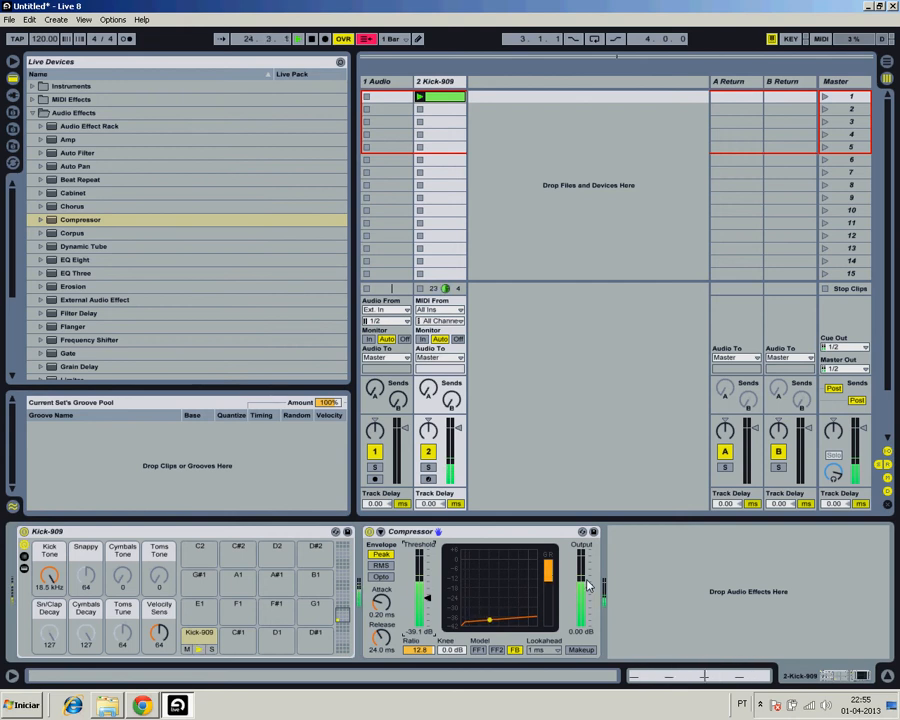
drag(425, 603, 425, 578)
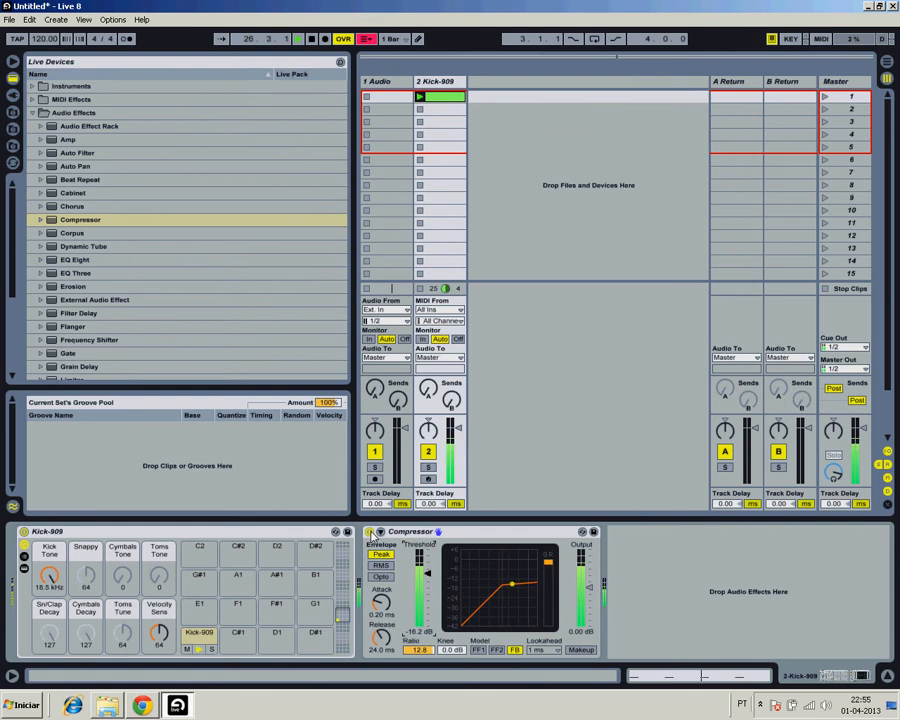